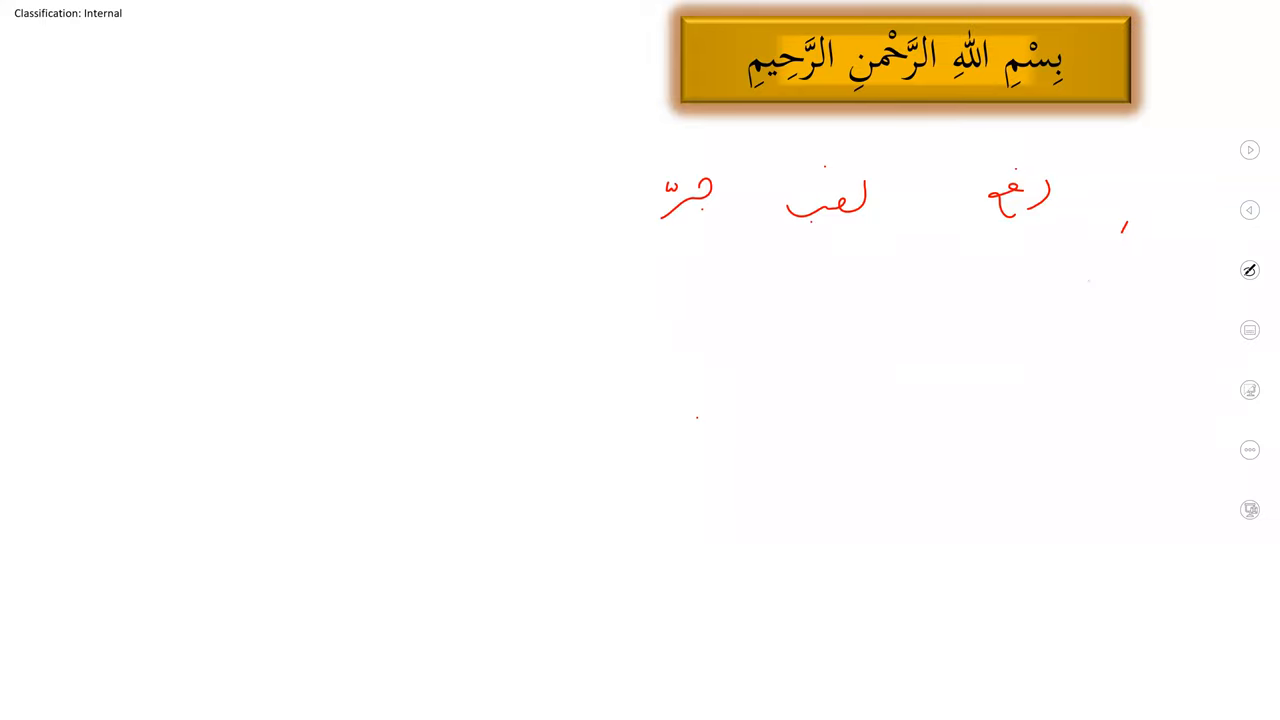
Handwrite كتاب under the رفع heading, circle its damma ending and arrow it.
{"action": "left_click_drag", "start_coordinate": [1098, 262], "coordinate": [1064, 286]}
{"action": "left_click_drag", "start_coordinate": [1112, 228], "coordinate": [1096, 254]}
{"action": "mouse_move", "coordinate": [1125, 270]}
{"action": "left_mouse_down"}
{"action": "mouse_move", "coordinate": [1109, 282]}
{"action": "mouse_move", "coordinate": [1021, 269]}
{"action": "mouse_move", "coordinate": [1047, 266]}
{"action": "mouse_move", "coordinate": [1029, 268]}
{"action": "mouse_move", "coordinate": [1046, 243]}
{"action": "left_mouse_up"}
{"action": "mouse_move", "coordinate": [979, 279]}
{"action": "left_mouse_down"}
{"action": "mouse_move", "coordinate": [1026, 262]}
{"action": "mouse_move", "coordinate": [1018, 272]}
{"action": "left_mouse_up"}
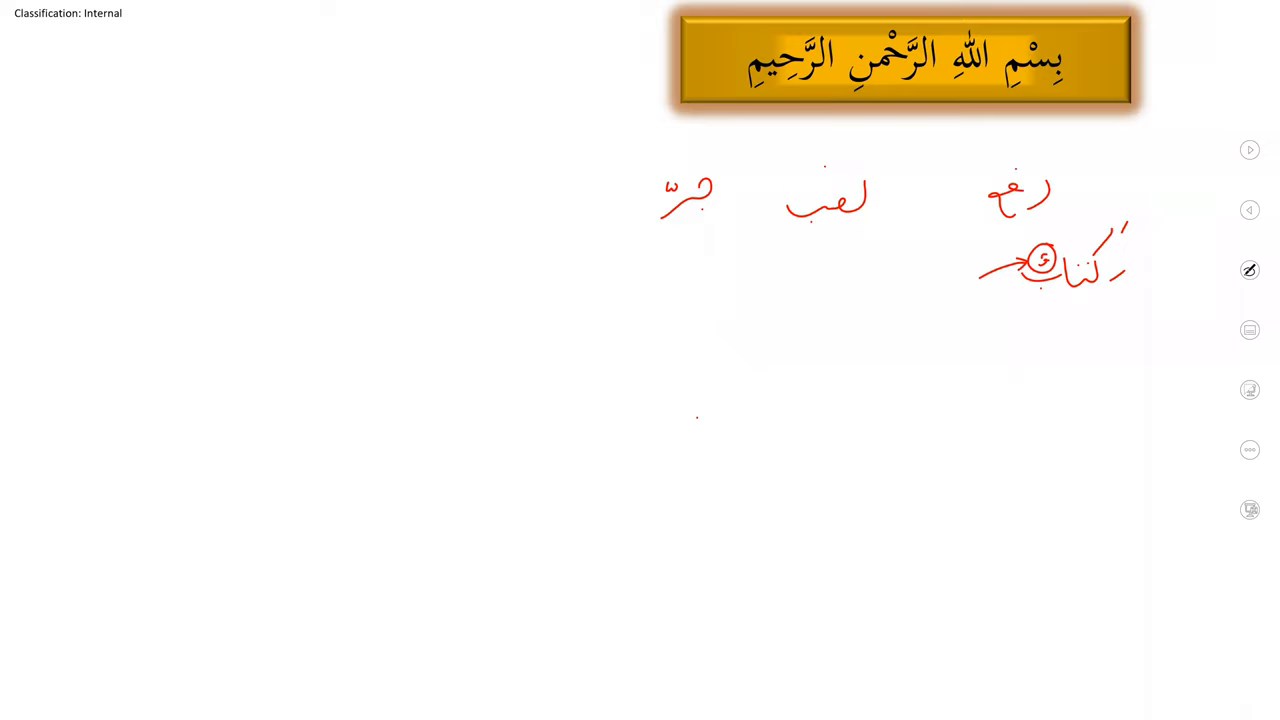
Handwrite كتاب under the نصب heading with its double-fatha ending.
{"action": "left_click_drag", "start_coordinate": [886, 274], "coordinate": [858, 288]}
{"action": "left_click_drag", "start_coordinate": [917, 240], "coordinate": [882, 271]}
{"action": "mouse_move", "coordinate": [896, 282]}
{"action": "left_mouse_down"}
{"action": "mouse_move", "coordinate": [907, 288]}
{"action": "mouse_move", "coordinate": [836, 290]}
{"action": "left_mouse_up"}
{"action": "left_click", "coordinate": [872, 254]}
{"action": "left_click", "coordinate": [879, 252]}
{"action": "mouse_move", "coordinate": [833, 261]}
{"action": "left_mouse_down"}
{"action": "mouse_move", "coordinate": [832, 290]}
{"action": "mouse_move", "coordinate": [845, 261]}
{"action": "left_mouse_up"}
{"action": "left_click_drag", "start_coordinate": [853, 241], "coordinate": [841, 253]}
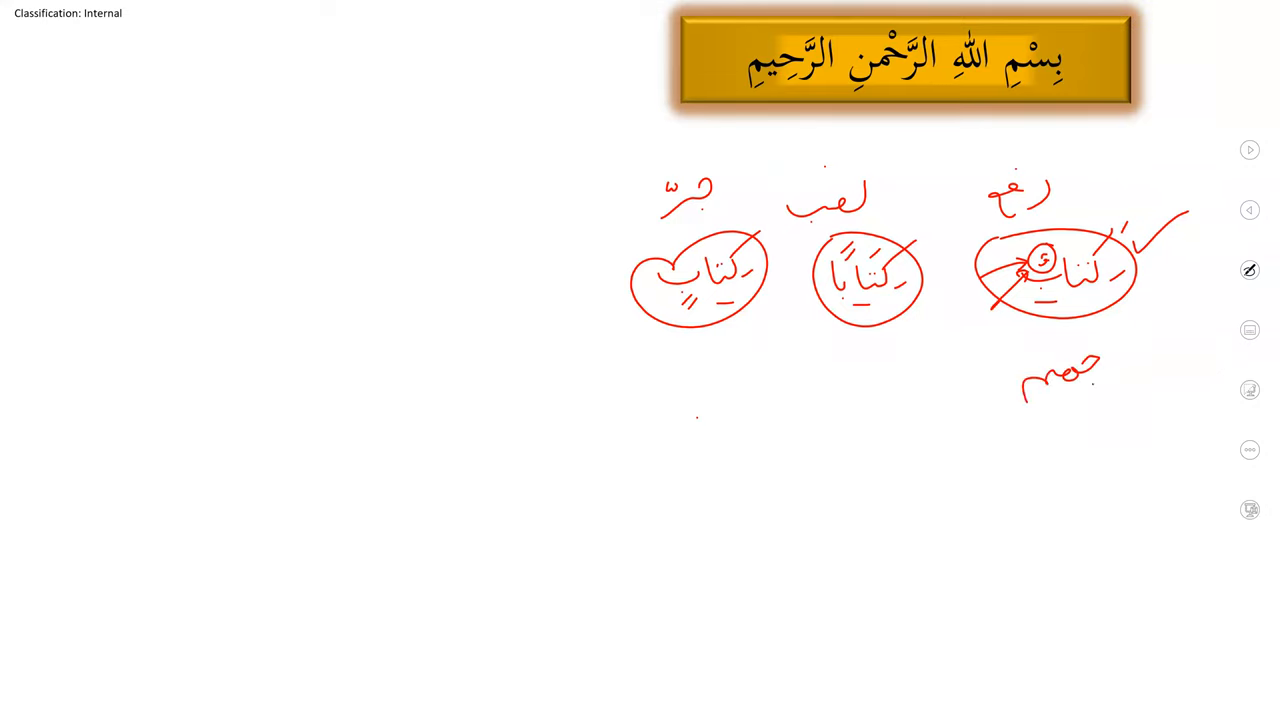
Add vowel and ending marks to the second noun under رفع.
{"action": "left_click_drag", "start_coordinate": [1115, 329], "coordinate": [1093, 342]}
{"action": "mouse_move", "coordinate": [1086, 345]}
{"action": "left_mouse_down"}
{"action": "mouse_move", "coordinate": [1069, 359]}
{"action": "mouse_move", "coordinate": [1035, 341]}
{"action": "left_mouse_up"}
{"action": "left_click_drag", "start_coordinate": [1030, 362], "coordinate": [1019, 376]}
Write the second noun with its final letter and vowels under the نصب form.
{"action": "mouse_move", "coordinate": [924, 358]}
{"action": "left_mouse_down"}
{"action": "mouse_move", "coordinate": [908, 378]}
{"action": "mouse_move", "coordinate": [876, 368]}
{"action": "left_mouse_up"}
{"action": "left_click_drag", "start_coordinate": [932, 336], "coordinate": [852, 380]}
{"action": "left_click_drag", "start_coordinate": [886, 344], "coordinate": [836, 380]}
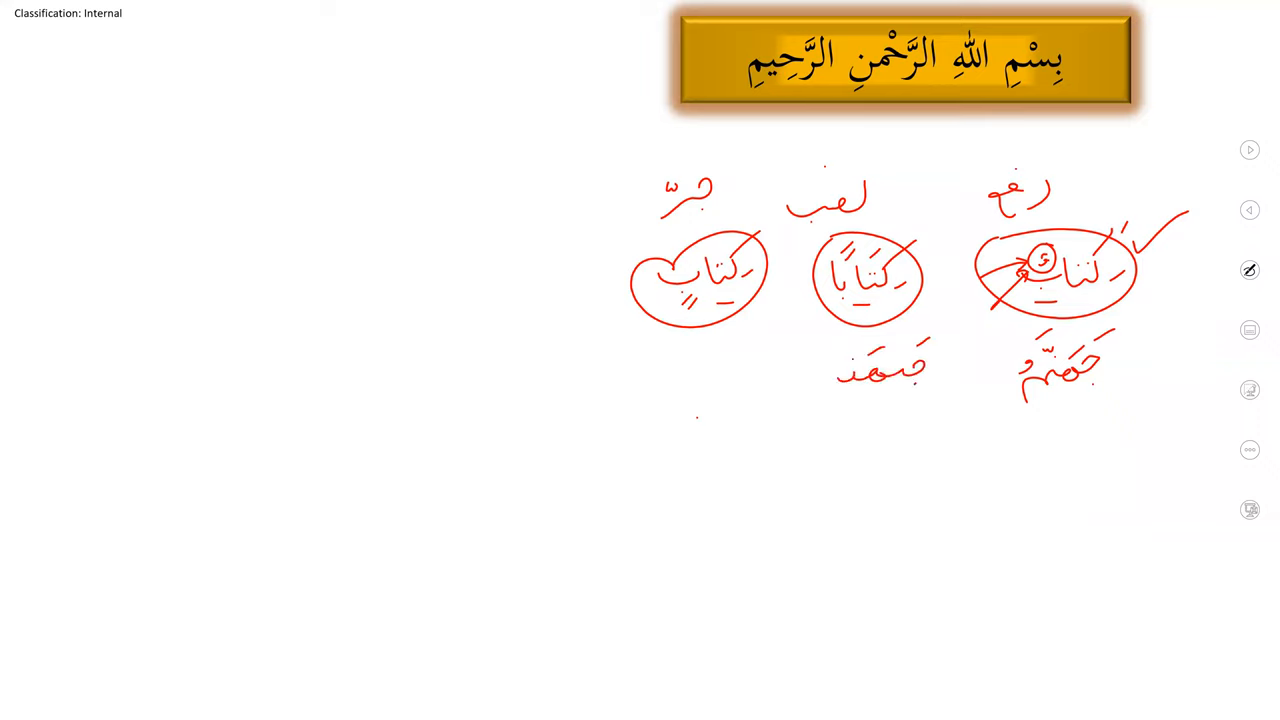
{"action": "mouse_move", "coordinate": [850, 334]}
{"action": "left_mouse_down"}
{"action": "mouse_move", "coordinate": [846, 354]}
{"action": "mouse_move", "coordinate": [850, 344]}
{"action": "left_mouse_up"}
{"action": "mouse_move", "coordinate": [838, 374]}
{"action": "left_mouse_down"}
{"action": "mouse_move", "coordinate": [820, 400]}
{"action": "mouse_move", "coordinate": [816, 366]}
{"action": "left_mouse_up"}
Write the second noun with its vowel marks under the جر form.
{"action": "mouse_move", "coordinate": [738, 364]}
{"action": "left_mouse_down"}
{"action": "mouse_move", "coordinate": [718, 398]}
{"action": "mouse_move", "coordinate": [708, 390]}
{"action": "mouse_move", "coordinate": [676, 420]}
{"action": "left_mouse_up"}
{"action": "left_click_drag", "start_coordinate": [756, 337], "coordinate": [712, 367]}
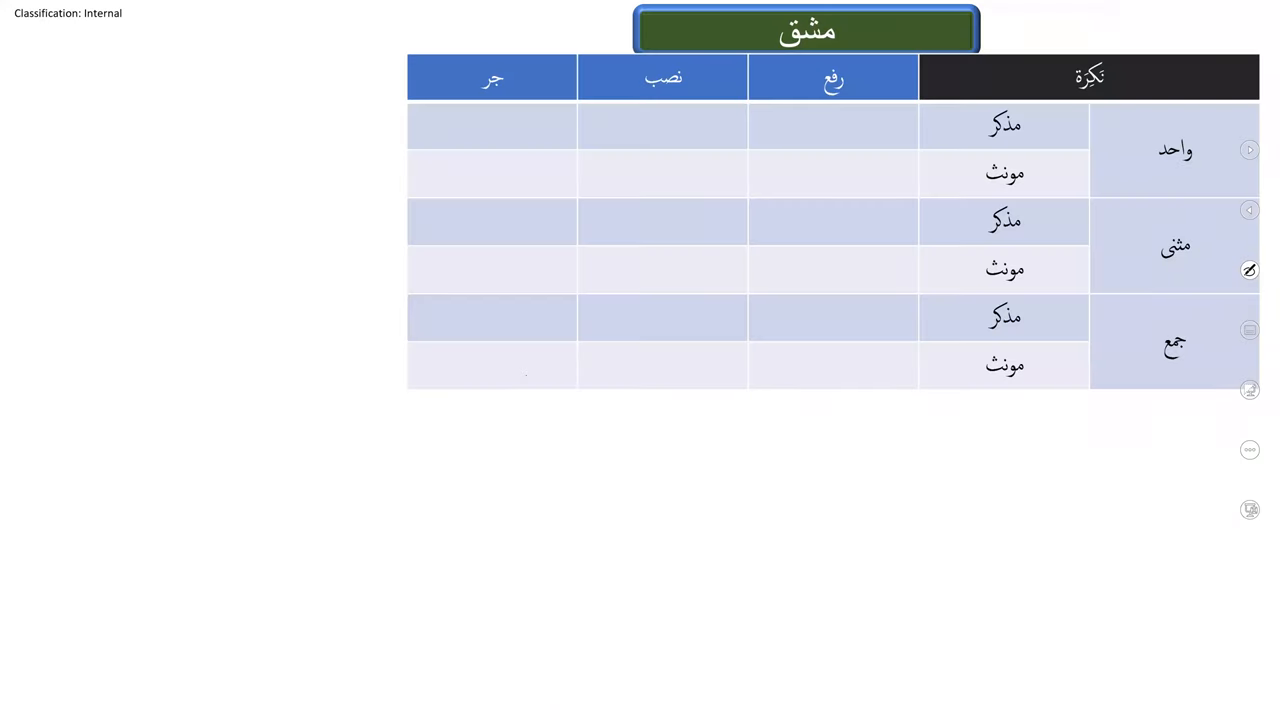
Advance to the practice words and ink the رفع, نصب and جر endings for masculine singular.
{"action": "key", "text": "Right"}
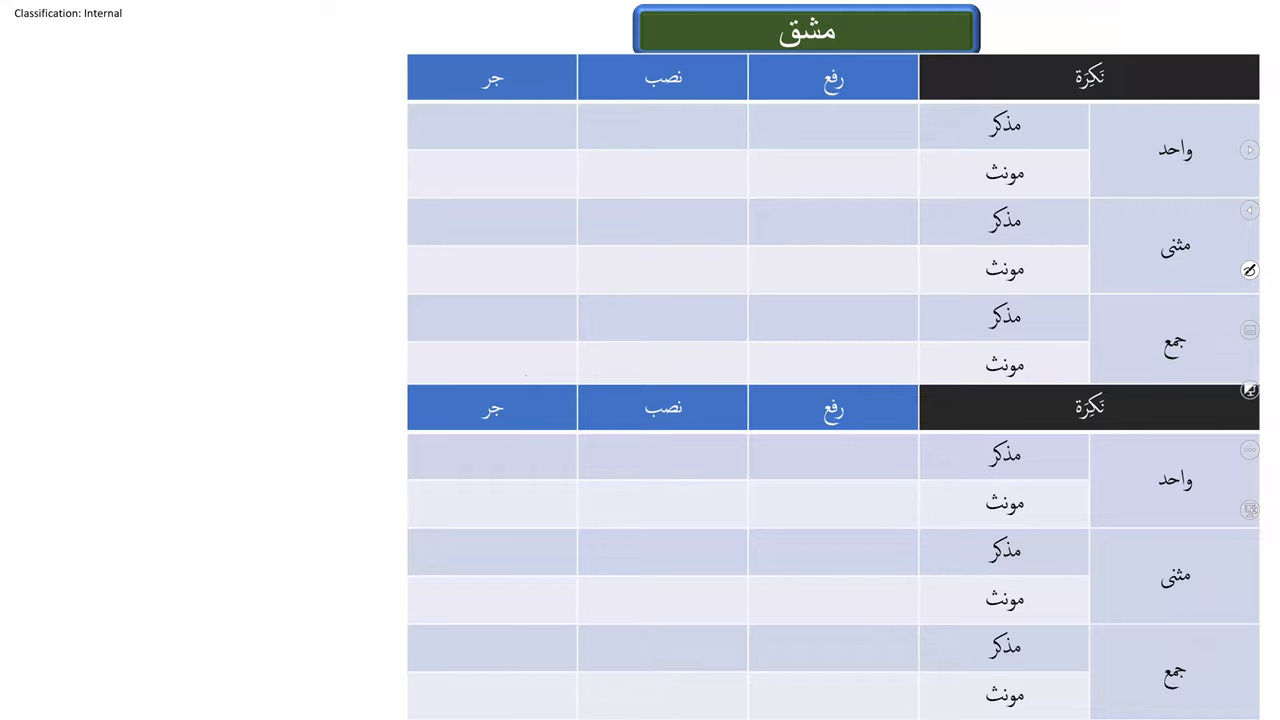
{"action": "key", "text": "Right"}
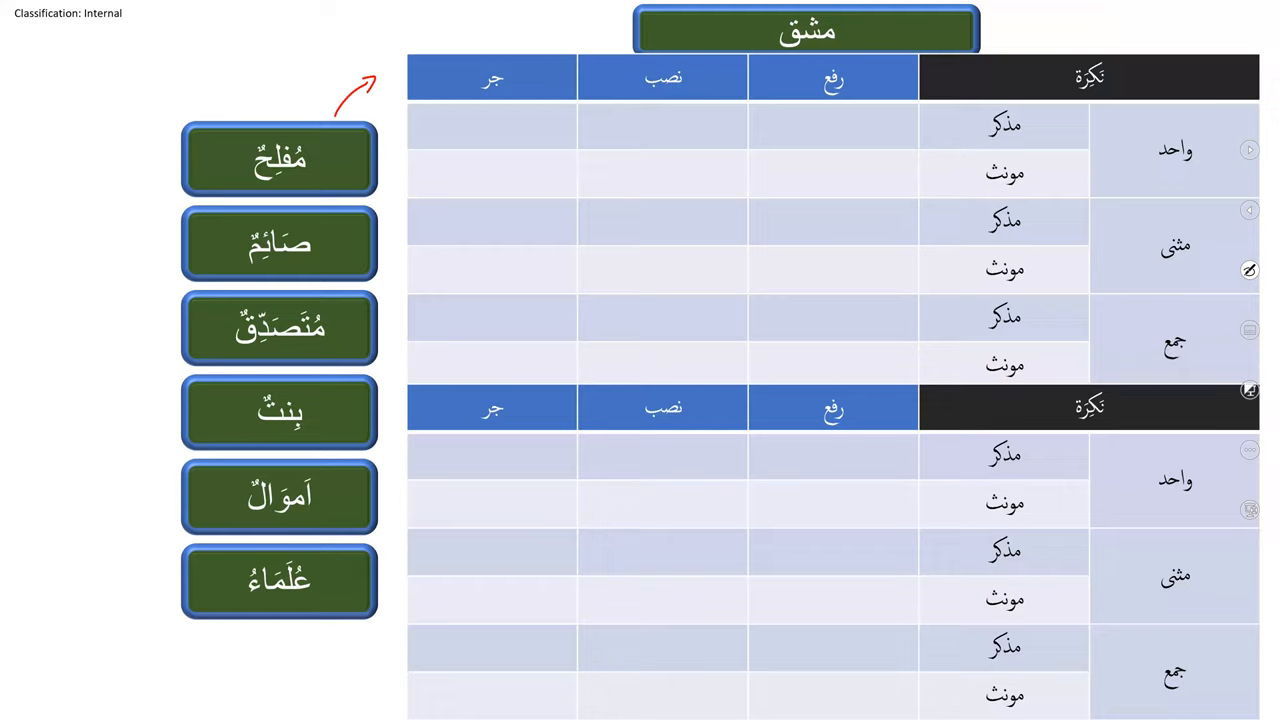
{"action": "left_click_drag", "start_coordinate": [808, 128], "coordinate": [824, 128]}
{"action": "mouse_move", "coordinate": [826, 107]}
{"action": "left_mouse_down"}
{"action": "mouse_move", "coordinate": [821, 119]}
{"action": "mouse_move", "coordinate": [873, 125]}
{"action": "left_mouse_up"}
{"action": "left_click_drag", "start_coordinate": [668, 111], "coordinate": [652, 139]}
{"action": "left_click_drag", "start_coordinate": [662, 109], "coordinate": [659, 117]}
{"action": "mouse_move", "coordinate": [488, 134]}
{"action": "left_mouse_down"}
{"action": "mouse_move", "coordinate": [473, 145]}
{"action": "mouse_move", "coordinate": [497, 128]}
{"action": "left_mouse_up"}
{"action": "left_click_drag", "start_coordinate": [667, 129], "coordinate": [702, 123]}
Ink the ة endings in the feminine singular row and draw an arrow to the نكرة header.
{"action": "mouse_move", "coordinate": [829, 172]}
{"action": "left_mouse_down"}
{"action": "mouse_move", "coordinate": [840, 184]}
{"action": "mouse_move", "coordinate": [825, 161]}
{"action": "left_mouse_up"}
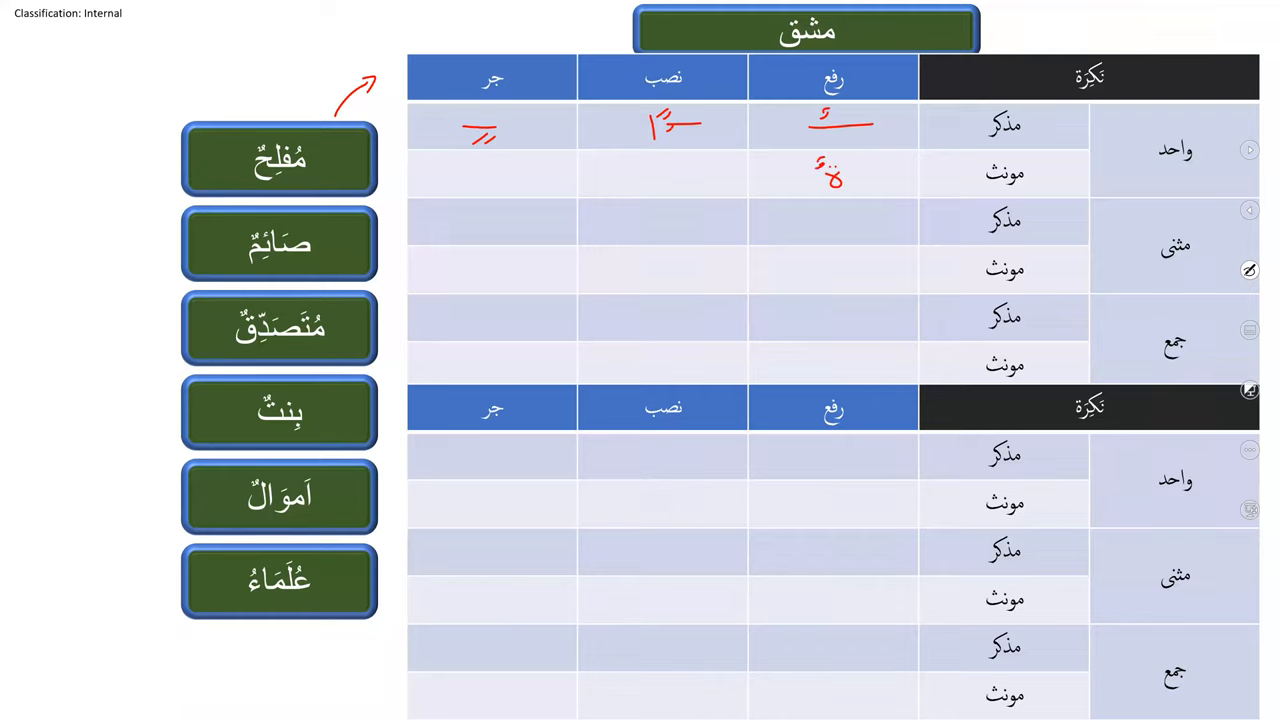
{"action": "left_click_drag", "start_coordinate": [685, 176], "coordinate": [671, 152]}
{"action": "left_click_drag", "start_coordinate": [482, 176], "coordinate": [492, 186]}
{"action": "left_click_drag", "start_coordinate": [1136, 252], "coordinate": [936, 94]}
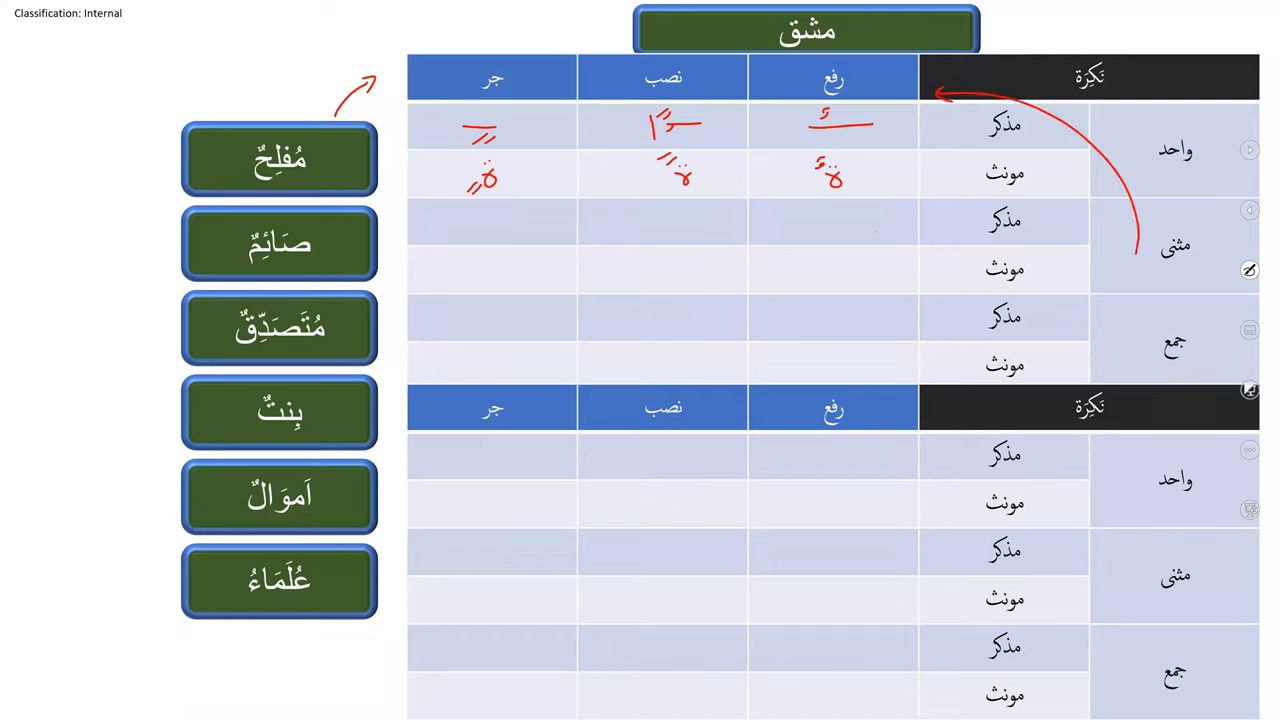
Ink the ان and ين endings in the dual masculine رفع, نصب and جر cells.
{"action": "left_click_drag", "start_coordinate": [876, 210], "coordinate": [876, 234]}
{"action": "left_click_drag", "start_coordinate": [846, 214], "coordinate": [866, 238]}
{"action": "mouse_move", "coordinate": [708, 216]}
{"action": "left_mouse_down"}
{"action": "mouse_move", "coordinate": [676, 222]}
{"action": "mouse_move", "coordinate": [730, 224]}
{"action": "mouse_move", "coordinate": [720, 212]}
{"action": "mouse_move", "coordinate": [682, 245]}
{"action": "left_mouse_up"}
{"action": "mouse_move", "coordinate": [560, 224]}
{"action": "left_mouse_down"}
{"action": "mouse_move", "coordinate": [536, 226]}
{"action": "mouse_move", "coordinate": [540, 216]}
{"action": "left_mouse_up"}
{"action": "left_click_drag", "start_coordinate": [528, 218], "coordinate": [494, 224]}
{"action": "left_click_drag", "start_coordinate": [506, 240], "coordinate": [496, 246]}
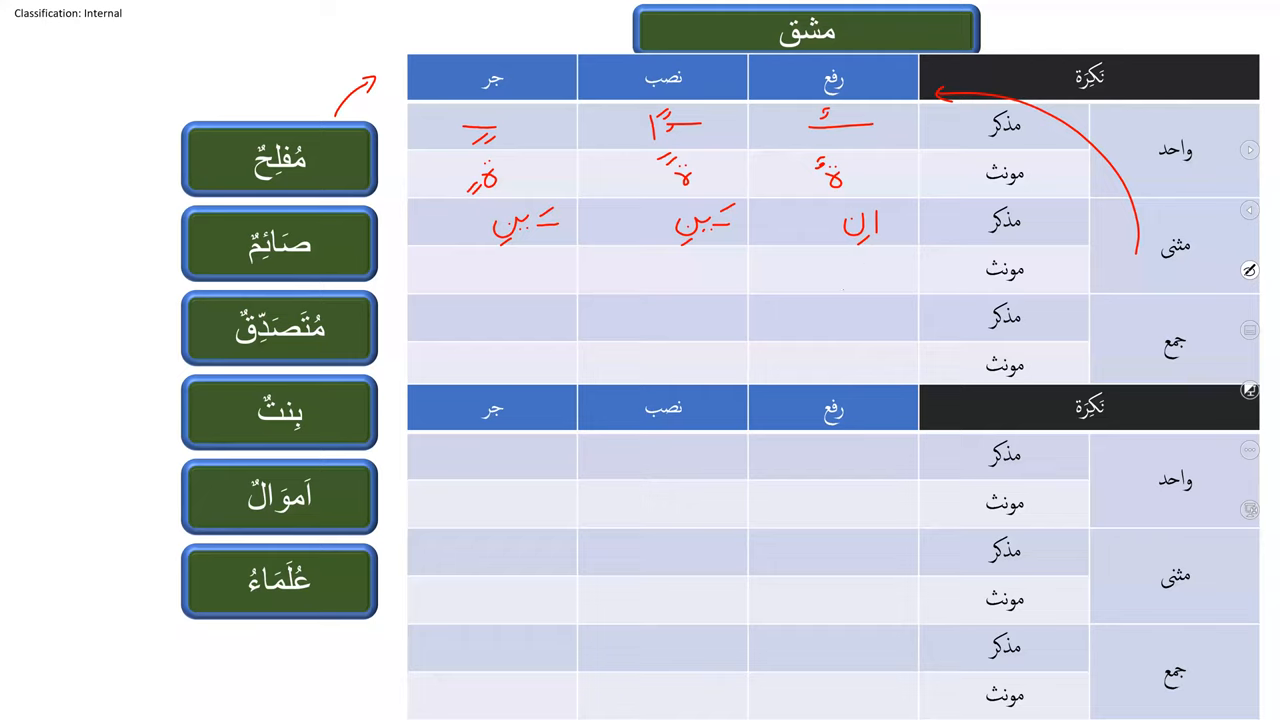
Ink the feminine dual رفع, نصب and جر endings.
{"action": "left_click_drag", "start_coordinate": [872, 264], "coordinate": [834, 288]}
{"action": "mouse_move", "coordinate": [716, 268]}
{"action": "left_mouse_down"}
{"action": "mouse_move", "coordinate": [676, 284]}
{"action": "mouse_move", "coordinate": [688, 258]}
{"action": "left_mouse_up"}
{"action": "left_click_drag", "start_coordinate": [556, 264], "coordinate": [512, 282]}
{"action": "left_click_drag", "start_coordinate": [560, 245], "coordinate": [523, 290]}
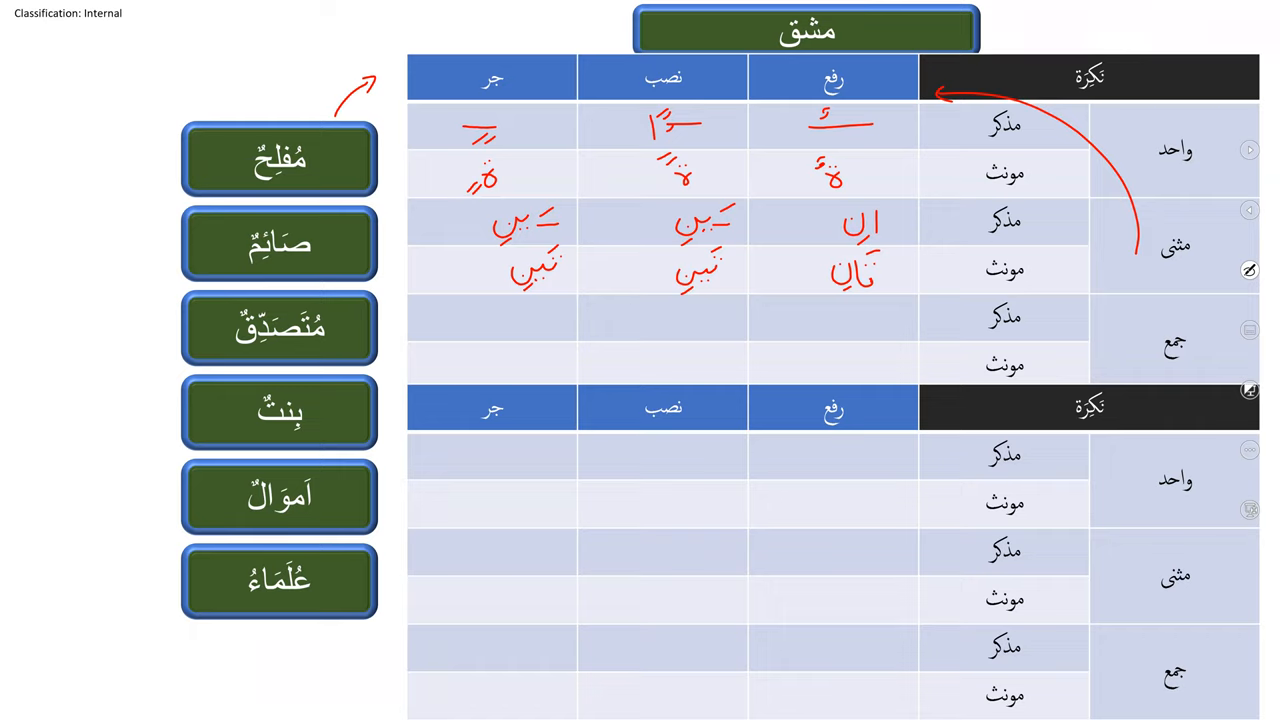
Write the ون and ين endings in the masculine plural row.
{"action": "left_click_drag", "start_coordinate": [874, 318], "coordinate": [864, 330]}
{"action": "left_click_drag", "start_coordinate": [850, 318], "coordinate": [820, 315]}
{"action": "mouse_move", "coordinate": [740, 319]}
{"action": "left_mouse_down"}
{"action": "mouse_move", "coordinate": [676, 332]}
{"action": "mouse_move", "coordinate": [682, 309]}
{"action": "left_mouse_up"}
{"action": "mouse_move", "coordinate": [552, 311]}
{"action": "left_mouse_down"}
{"action": "mouse_move", "coordinate": [542, 322]}
{"action": "mouse_move", "coordinate": [519, 309]}
{"action": "mouse_move", "coordinate": [558, 314]}
{"action": "left_mouse_up"}
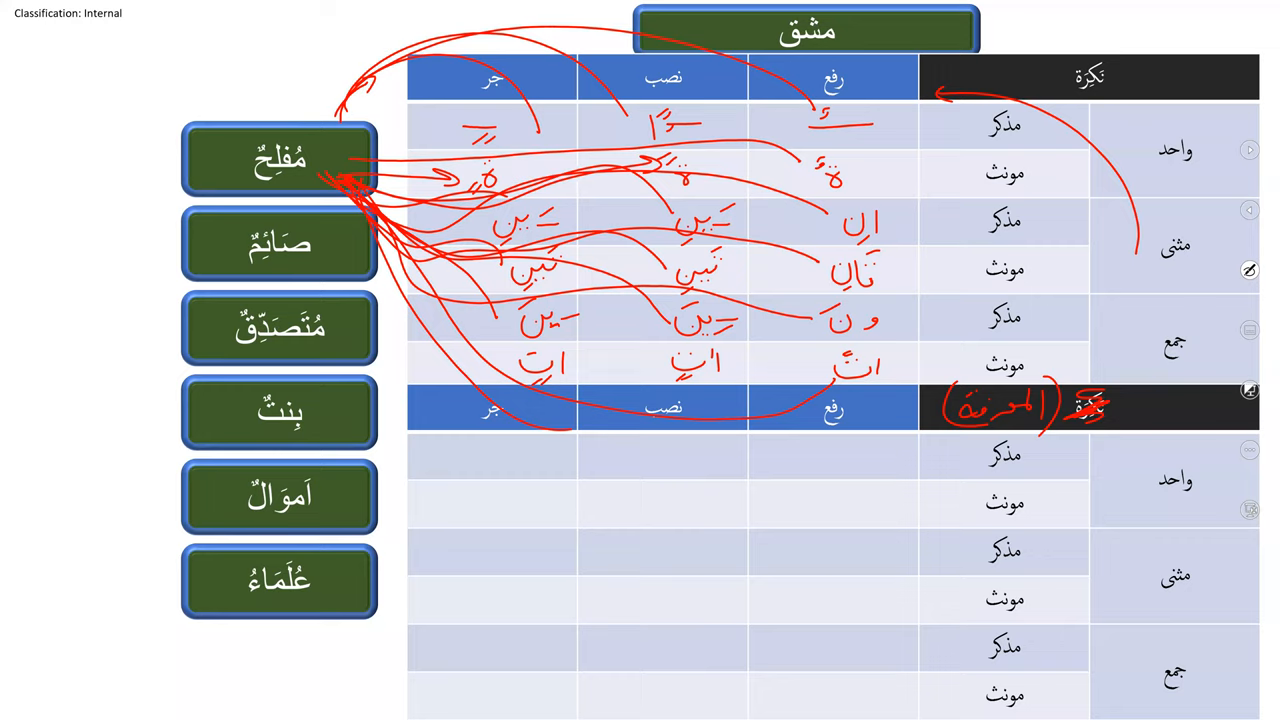
Draw a red arrow linking مفلح to a نصب form.
{"action": "left_click_drag", "start_coordinate": [374, 276], "coordinate": [658, 372]}
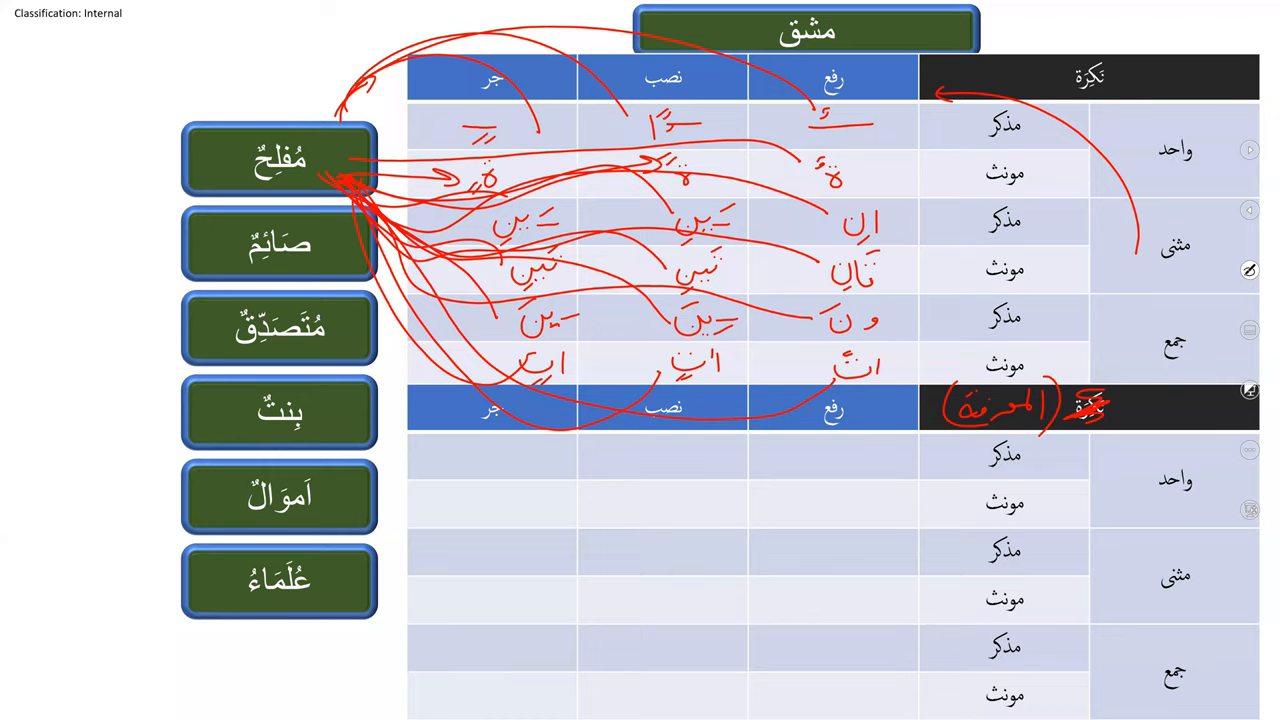